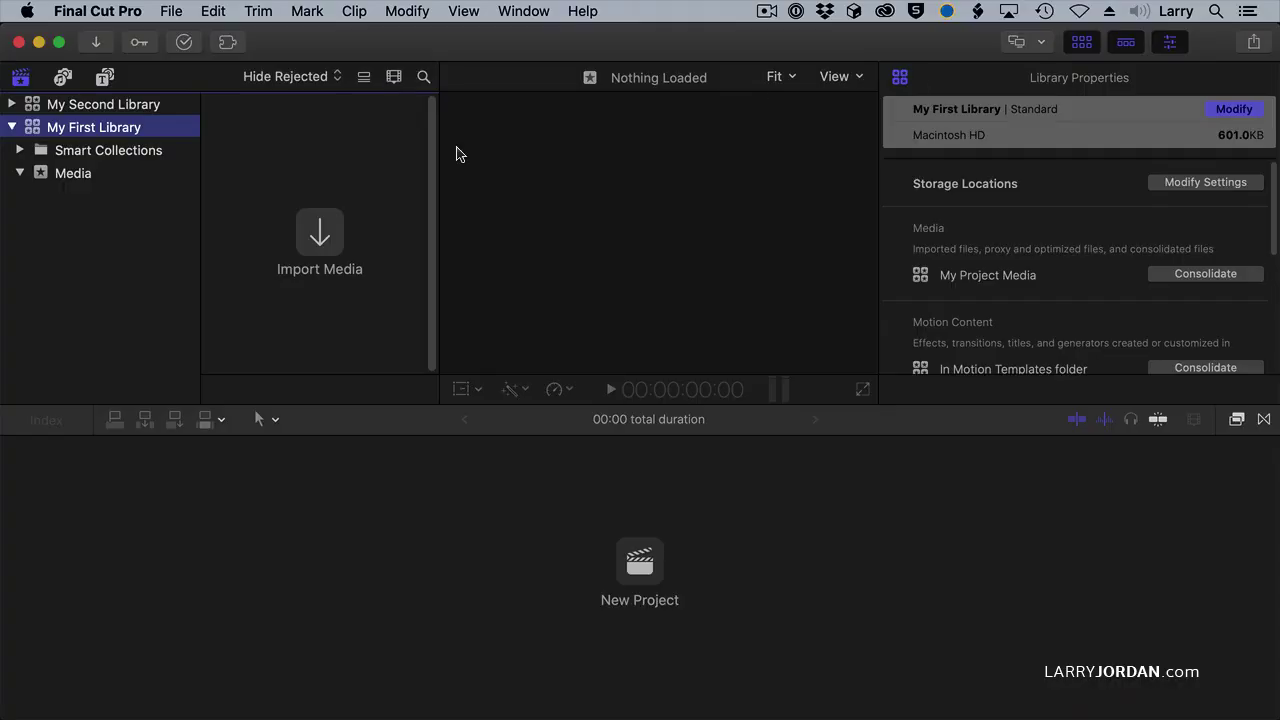
Hide the Inspector so the viewer spans the right side of the window.
left_click(1167, 44)
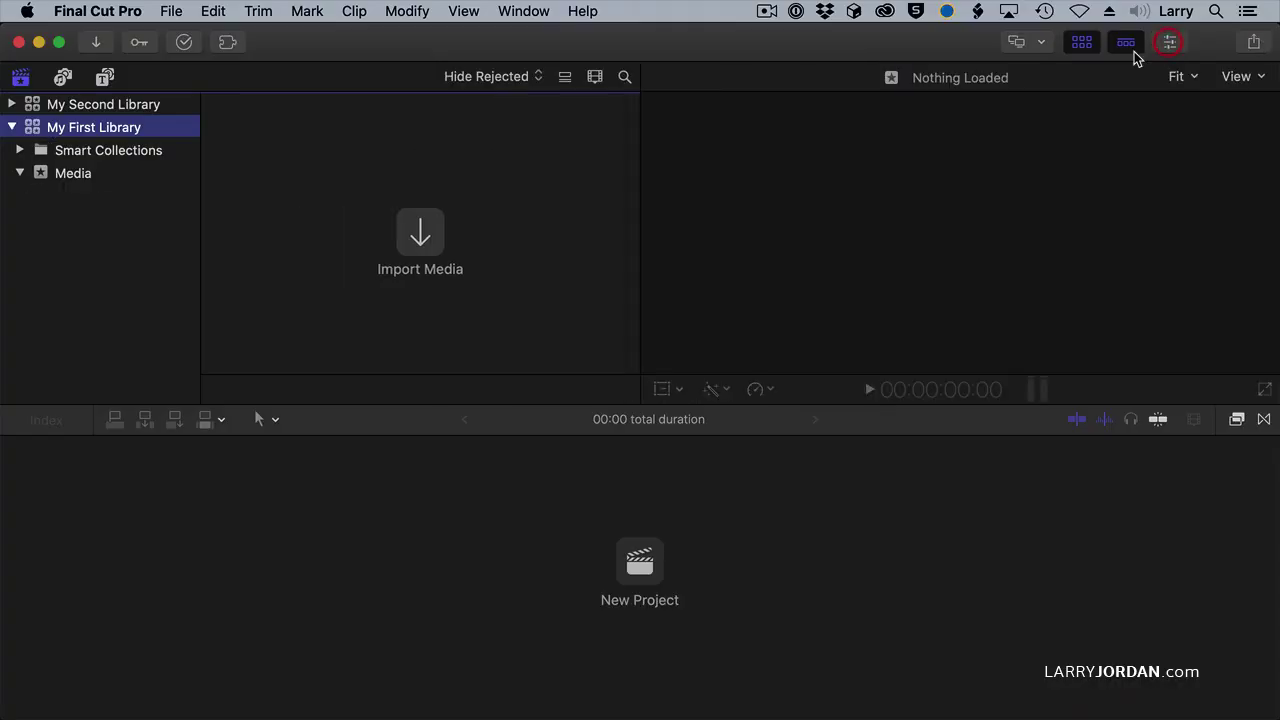
Show the Commands submenu, with Default checked alongside the two custom command sets.
left_click(98, 11)
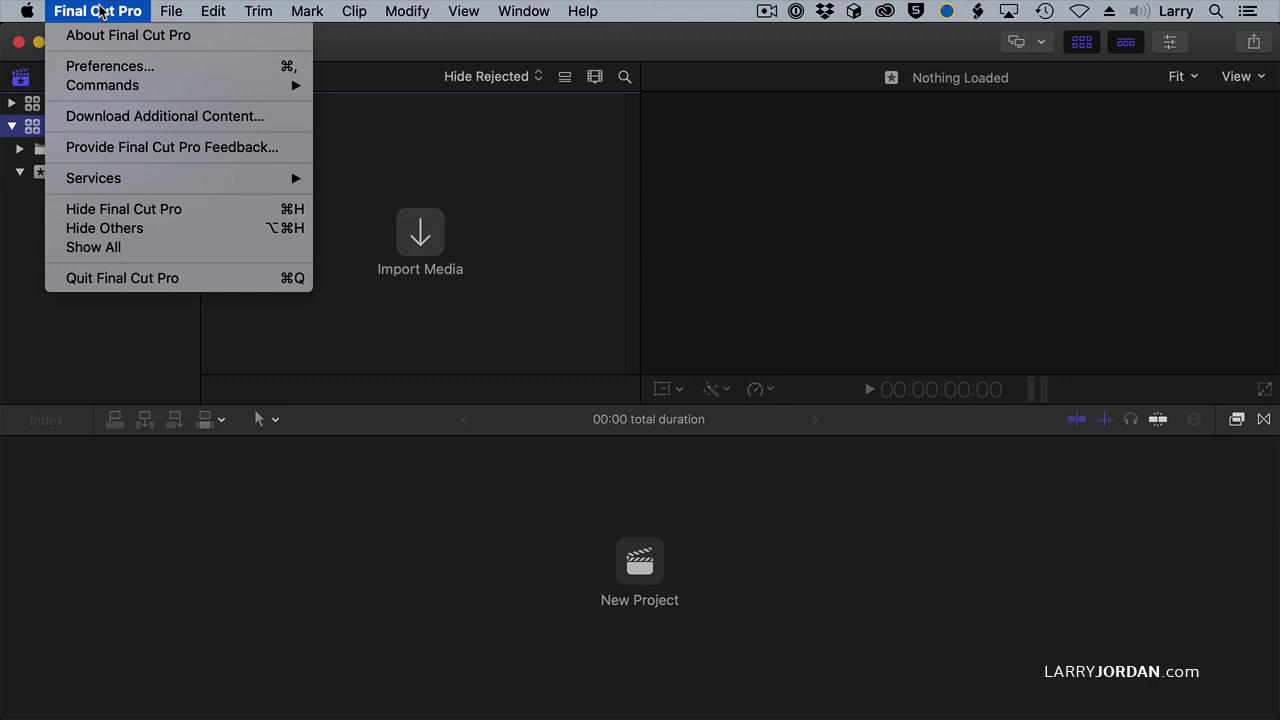
mouse_move(101, 85)
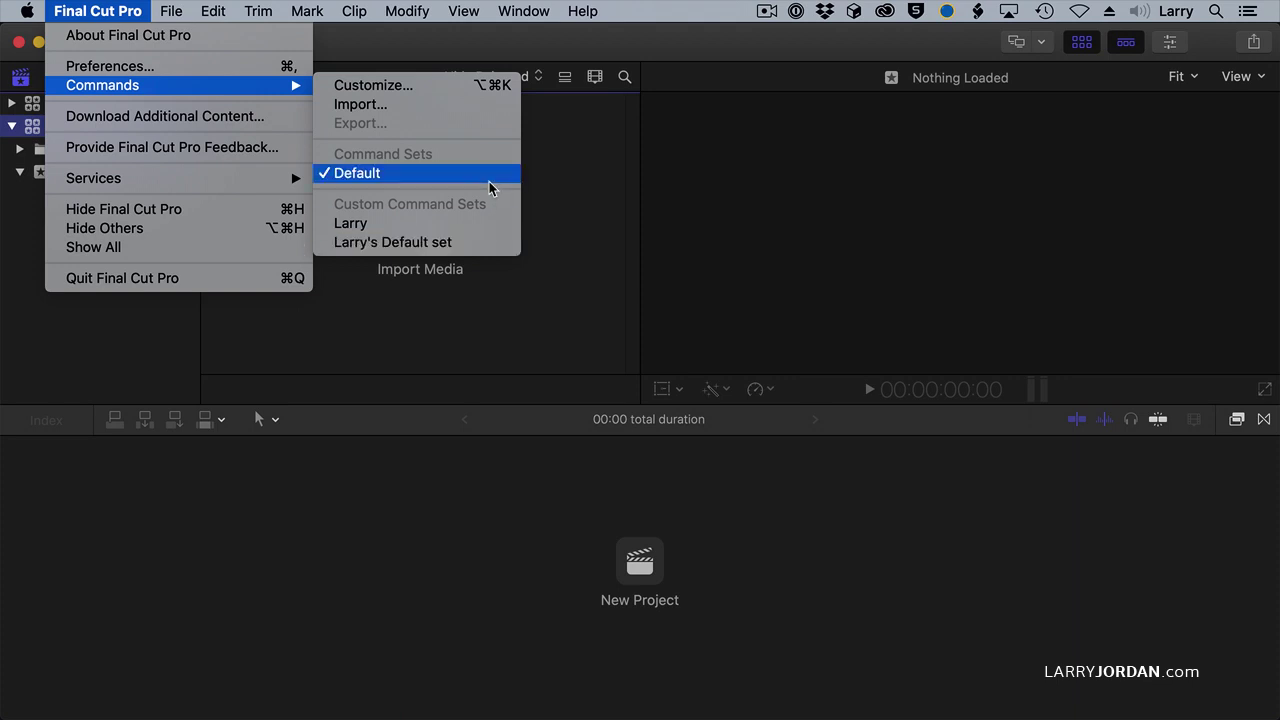
Open the Command Editor and check which commands use the S key.
left_click(424, 85)
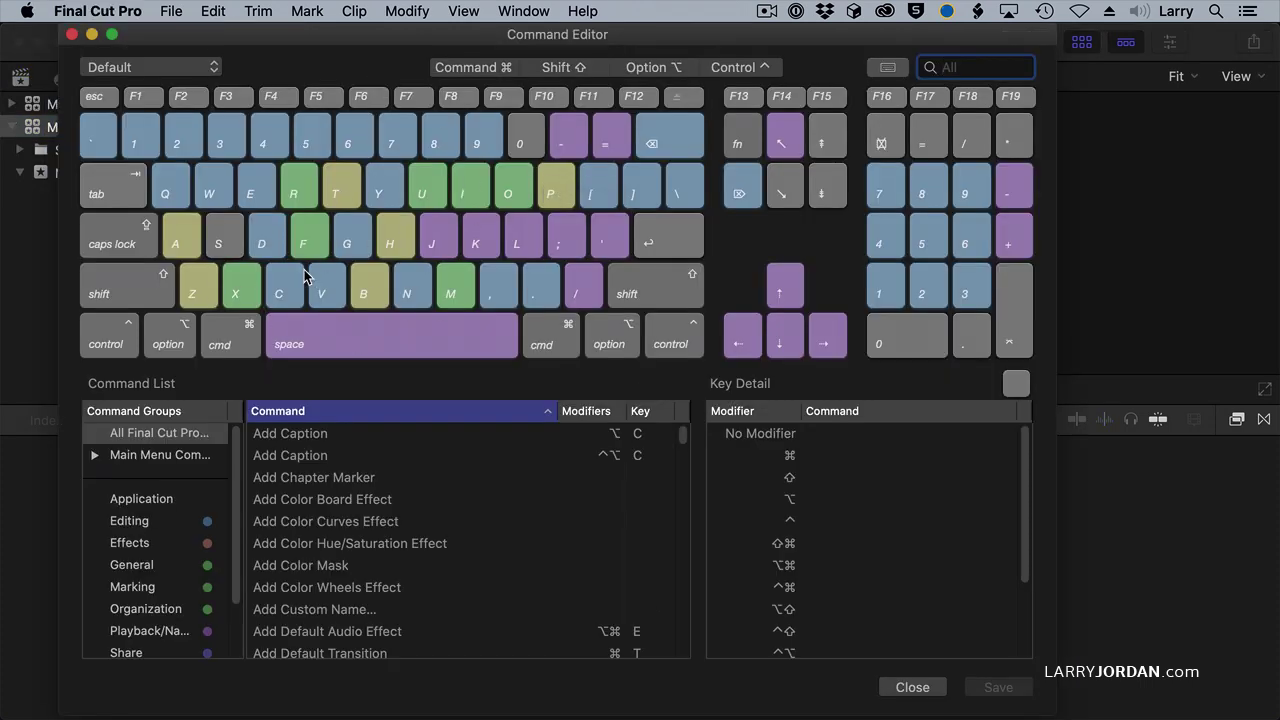
left_click(218, 240)
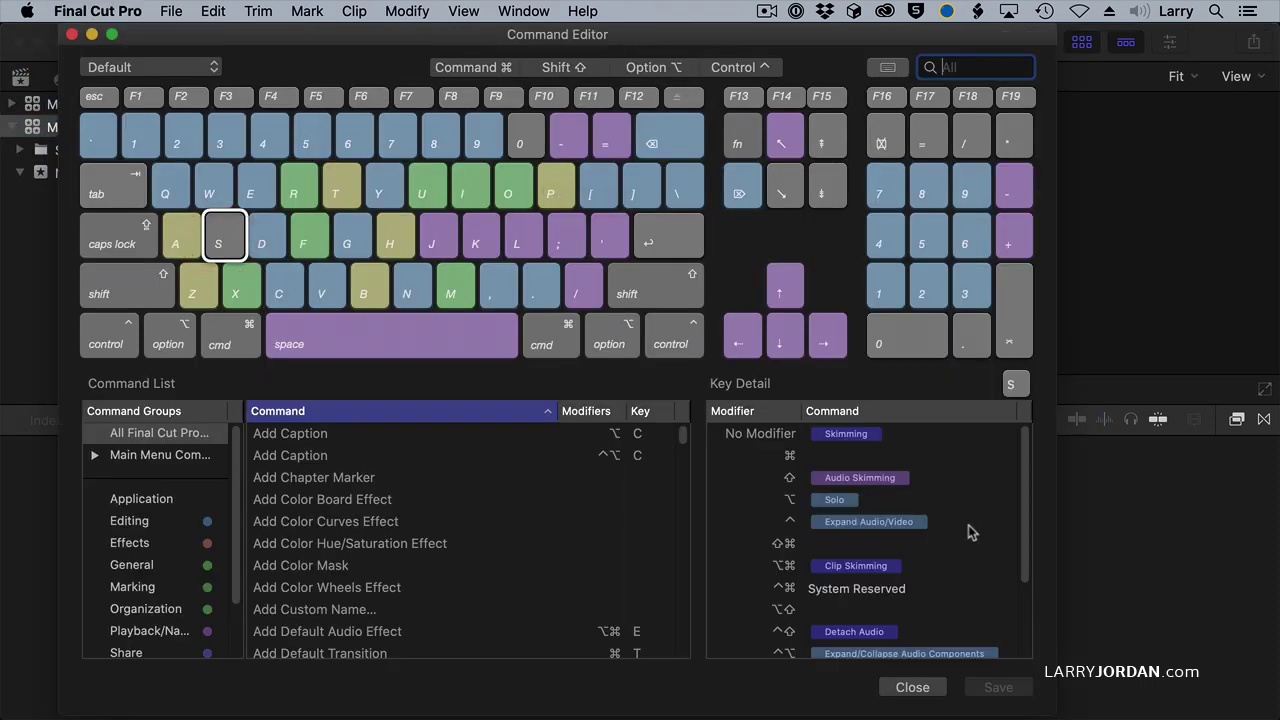
scroll(904, 453, "down", 2)
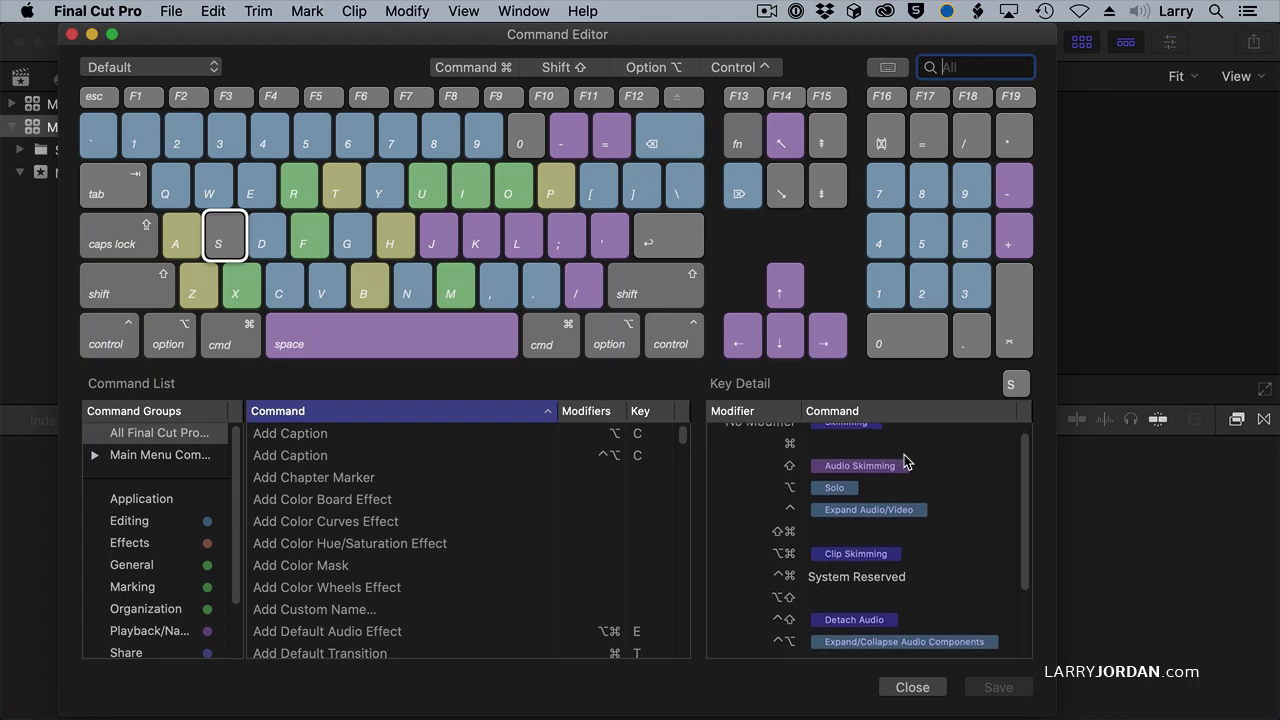
scroll(920, 518, "down", 4)
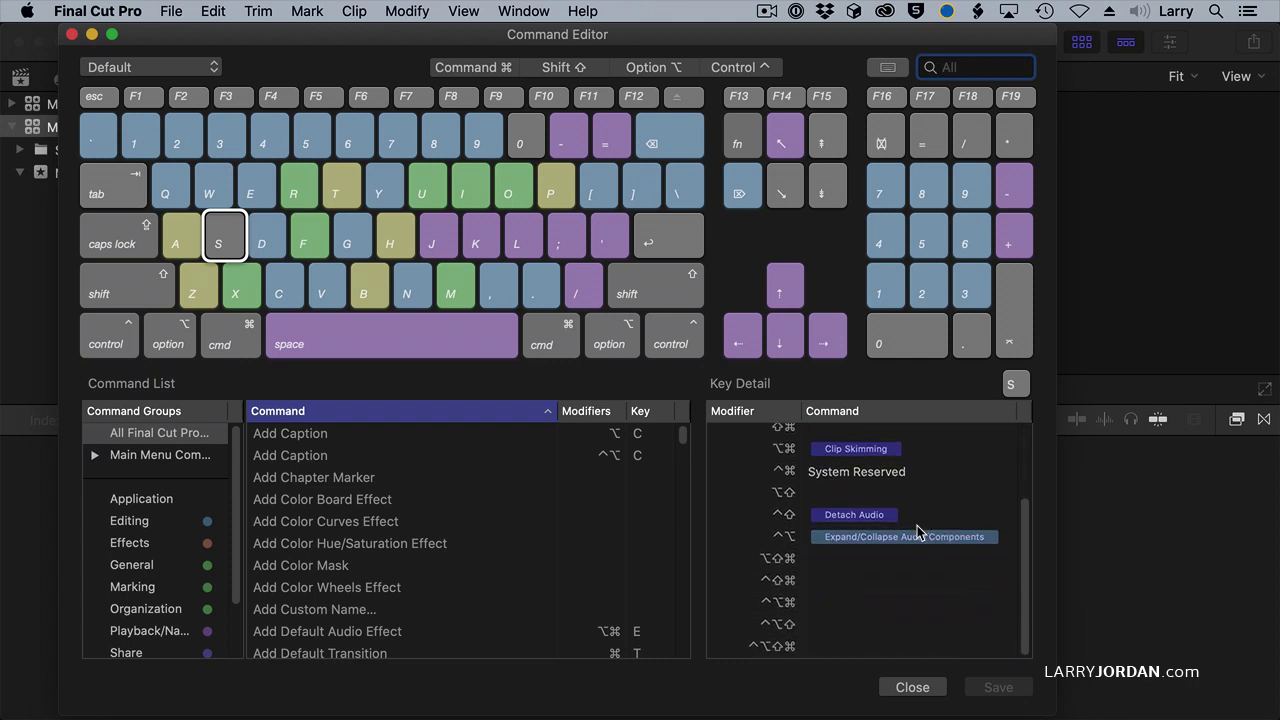
scroll(912, 532, "up", 5)
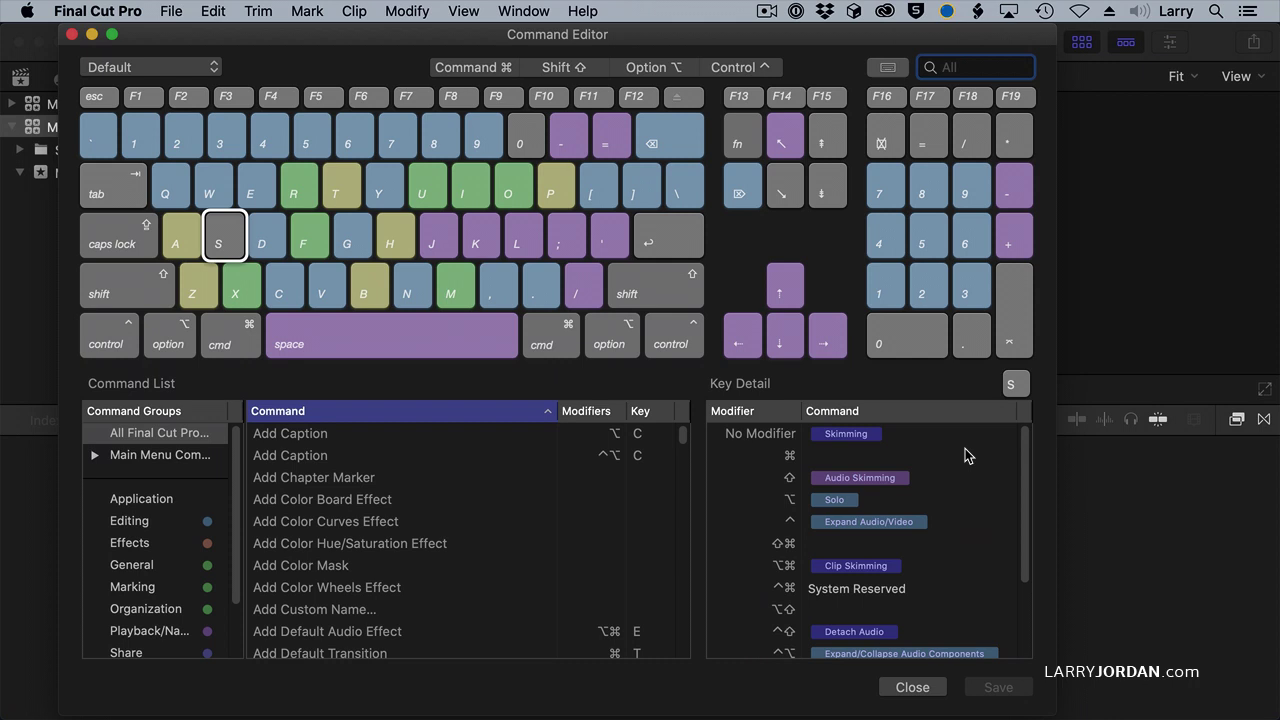
Check which commands are assigned to the F and H keys.
left_click(310, 242)
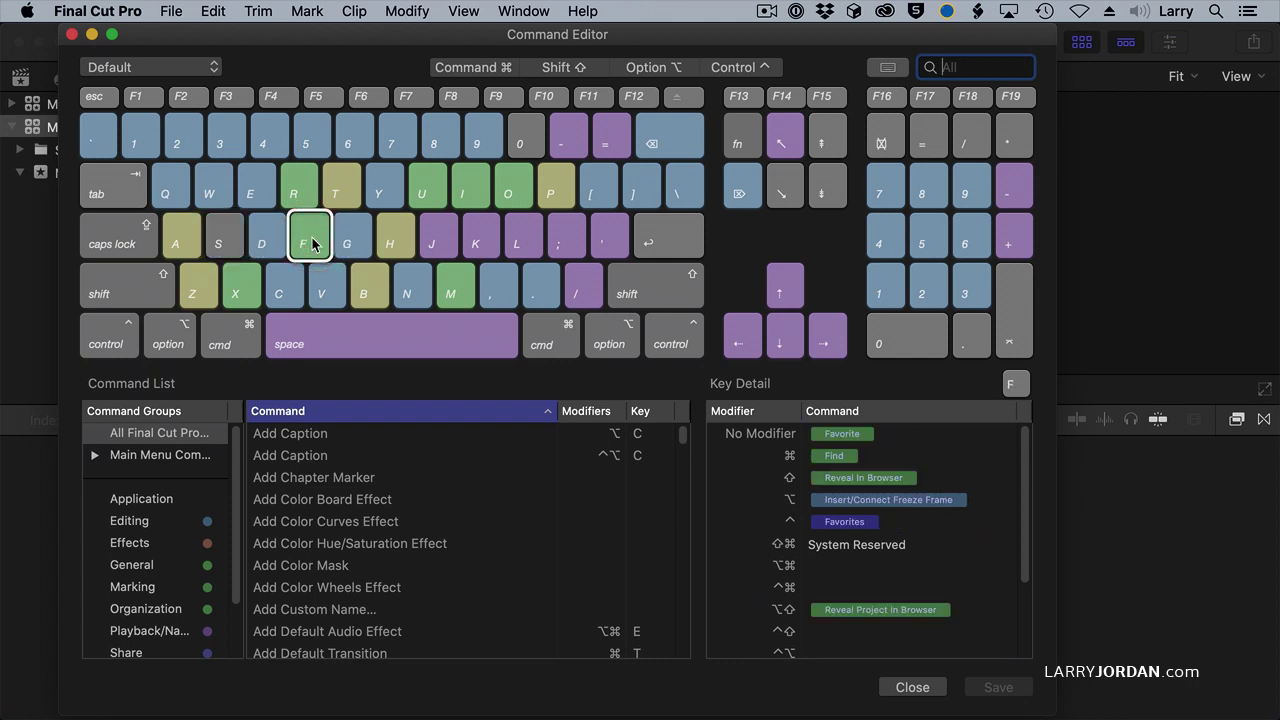
left_click(400, 244)
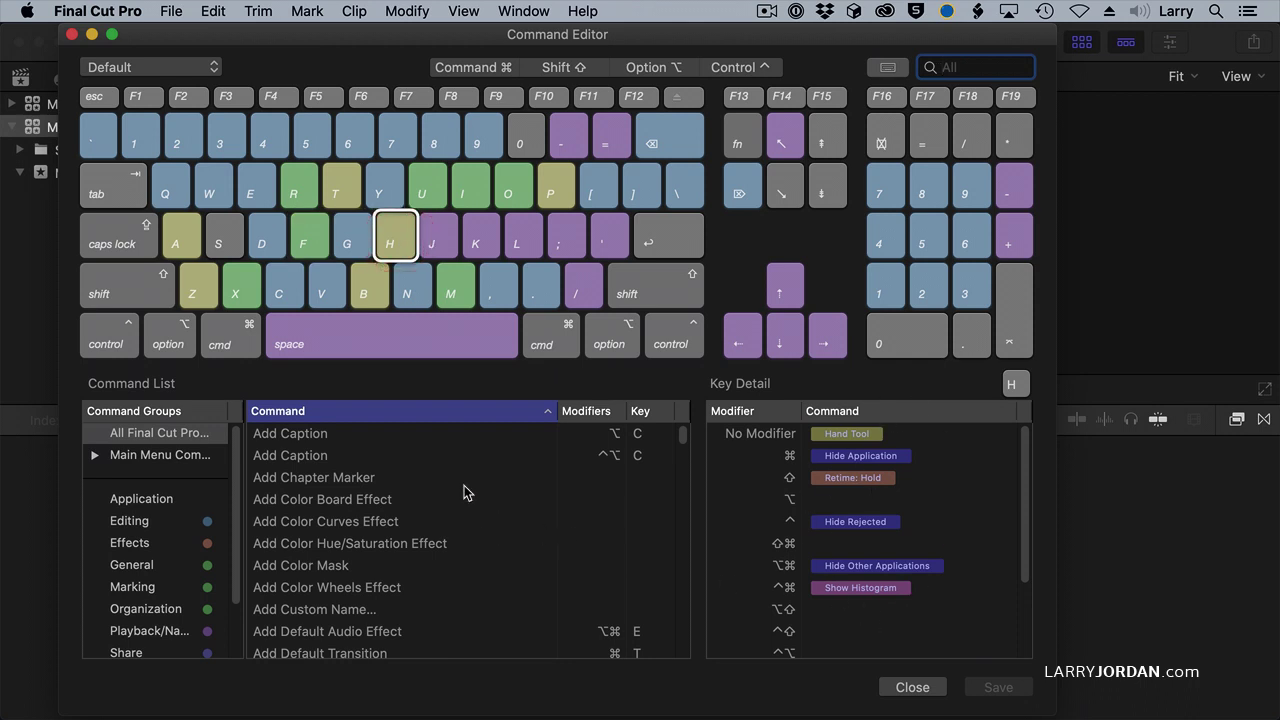
scroll(464, 485, "down", 10)
scroll(463, 492, "down", 15)
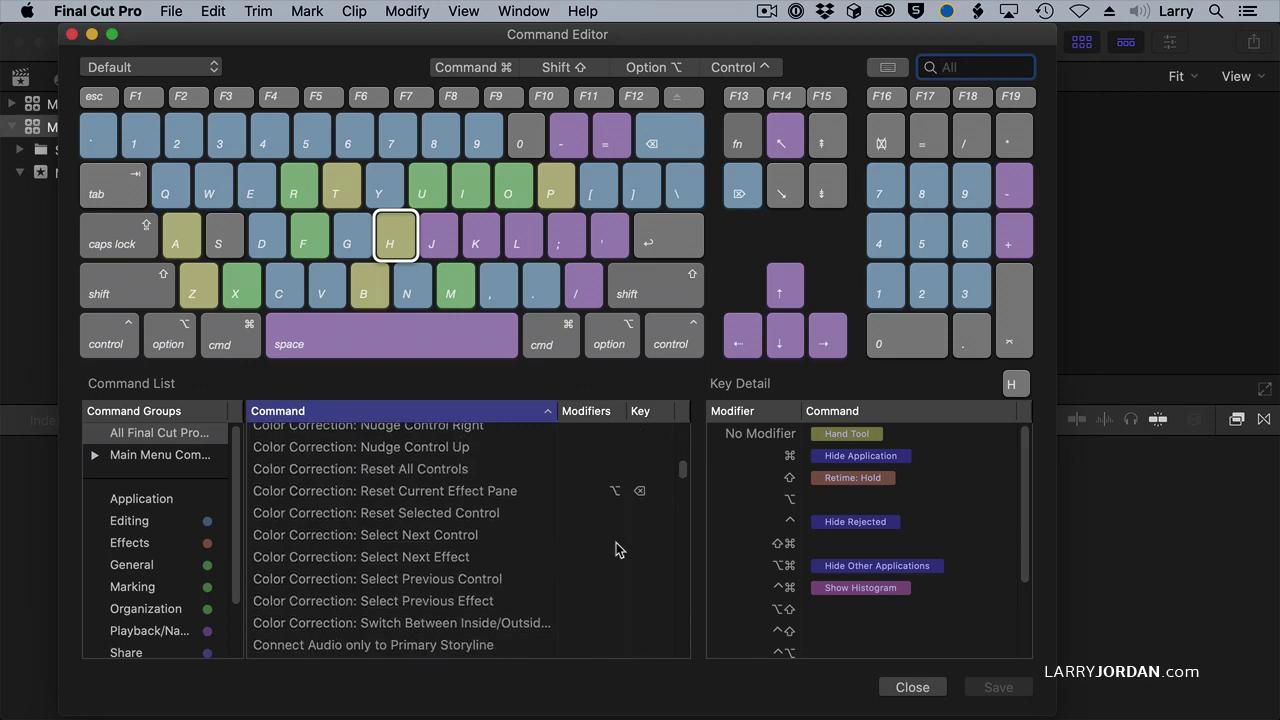
scroll(617, 529, "down", 5)
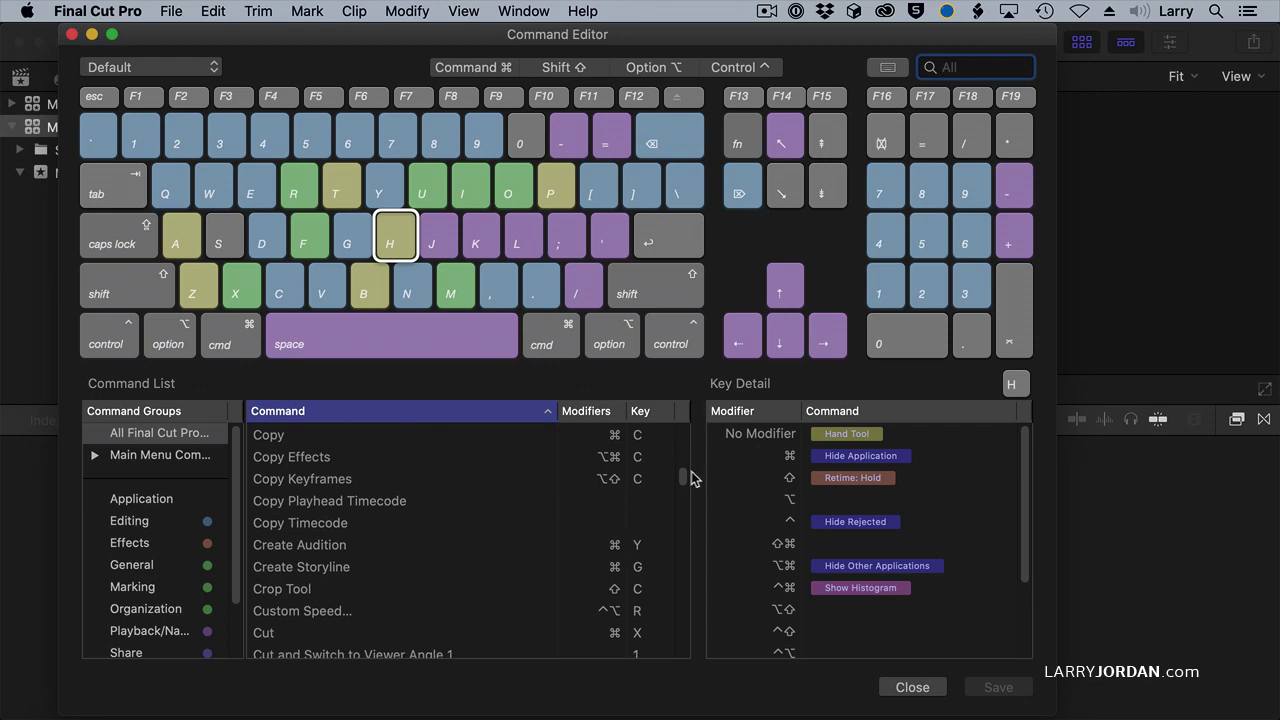
left_click_drag(681, 478, 682, 410)
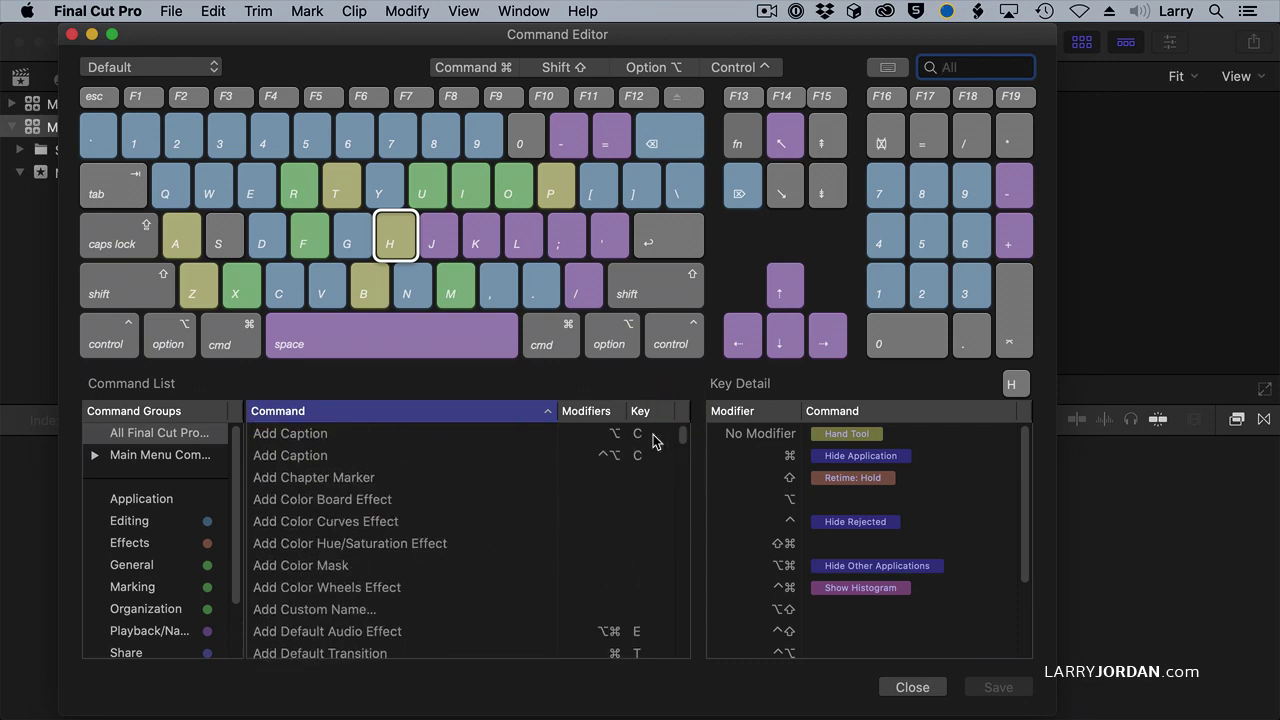
left_click(468, 68)
left_click(545, 67)
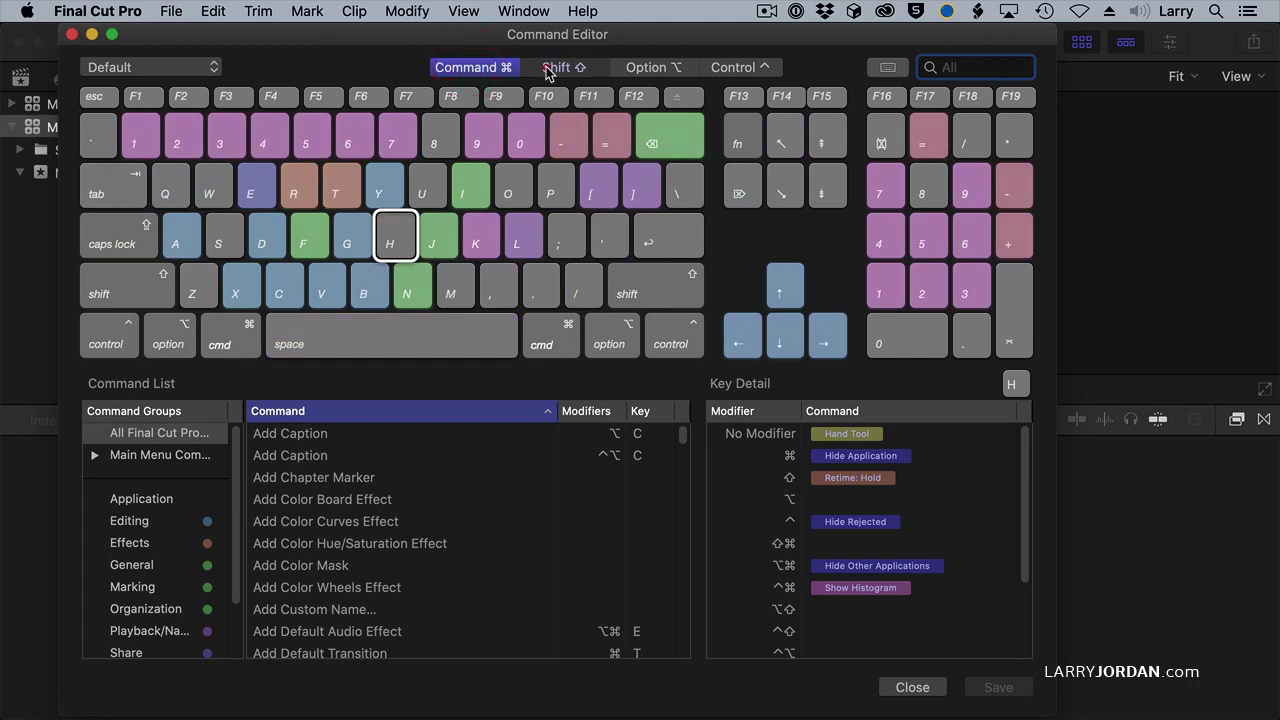
left_click(645, 68)
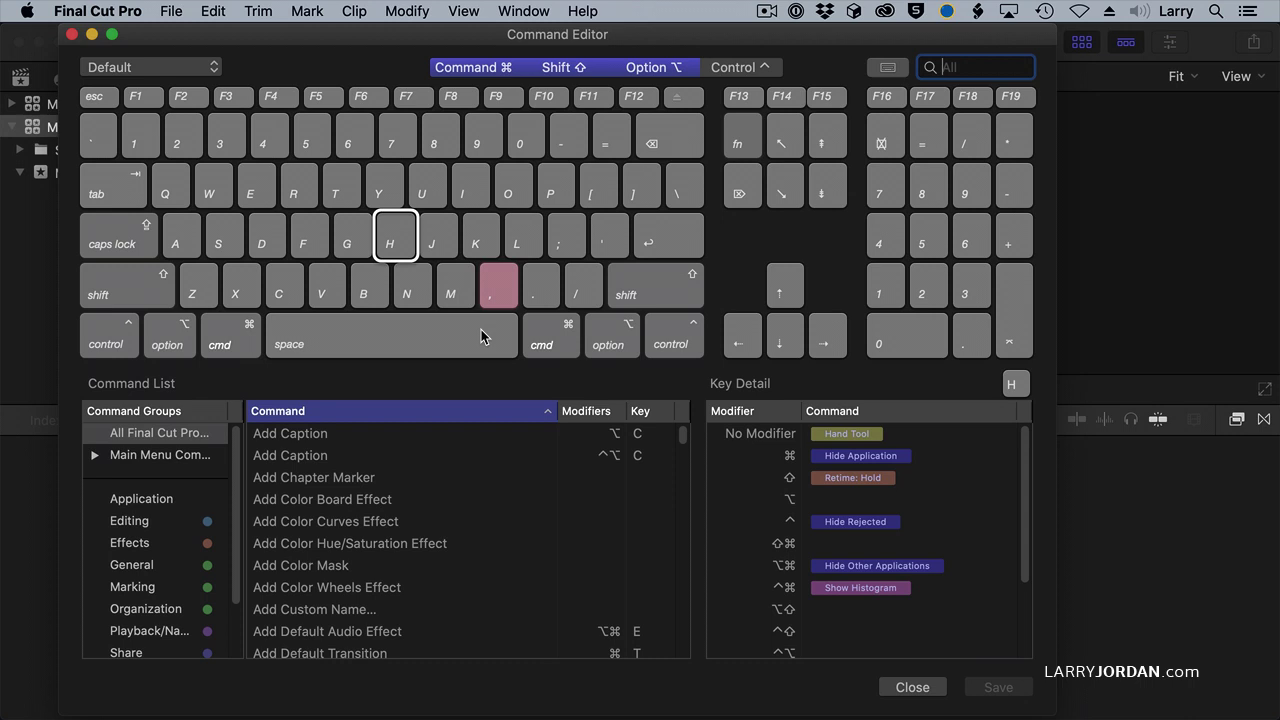
mouse_move(506, 297)
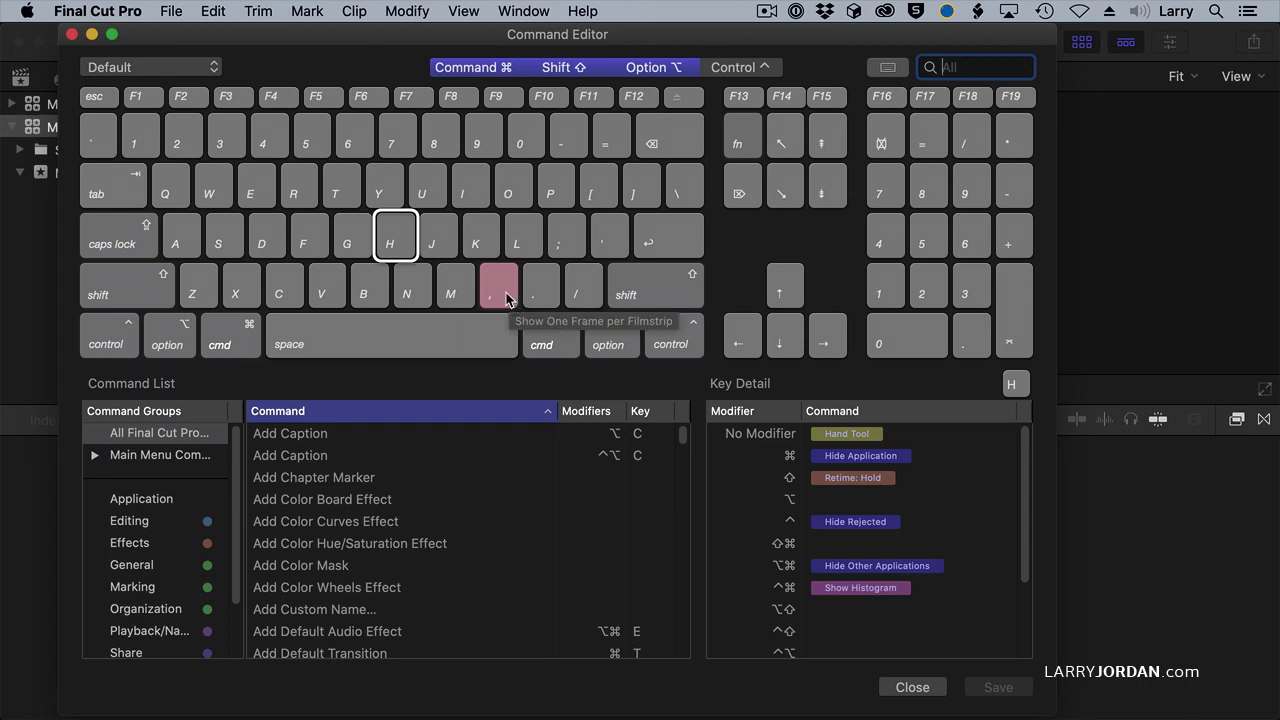
left_click(648, 67)
left_click(562, 67)
left_click(493, 67)
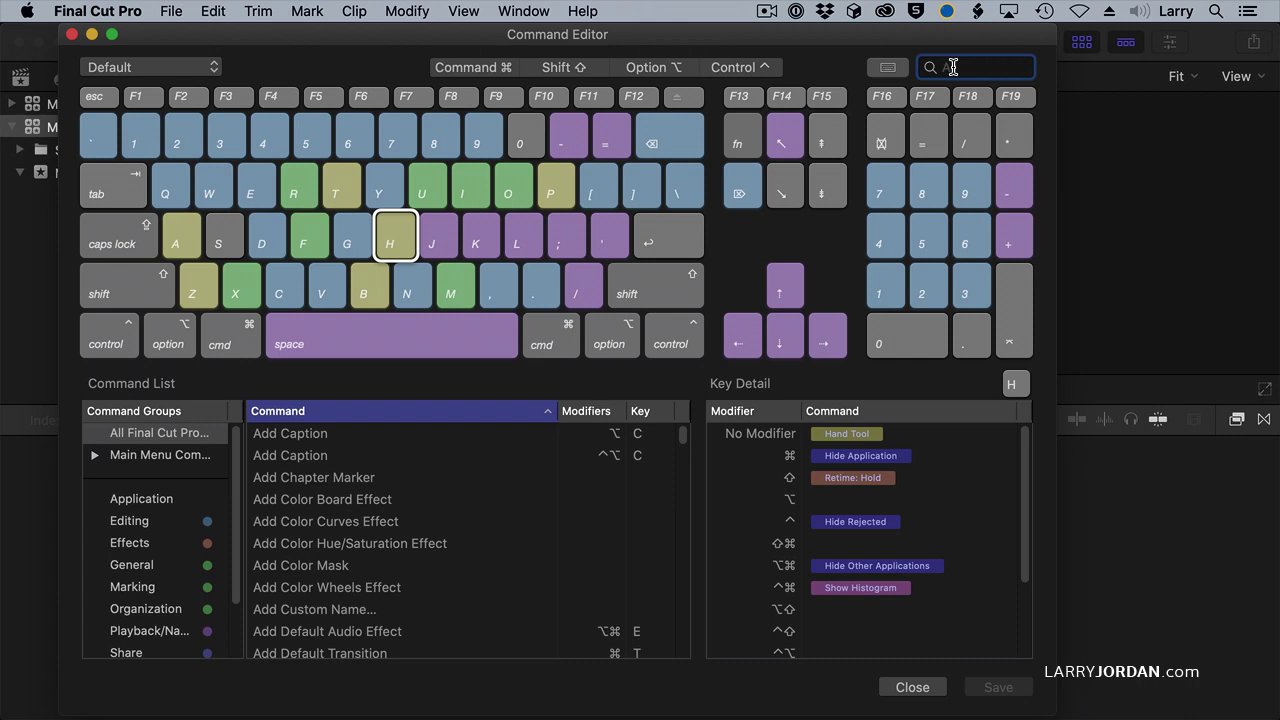
Filter commands by 'chapter', select Add Chapter Marker, and display Control-key shortcuts.
type("chapter")
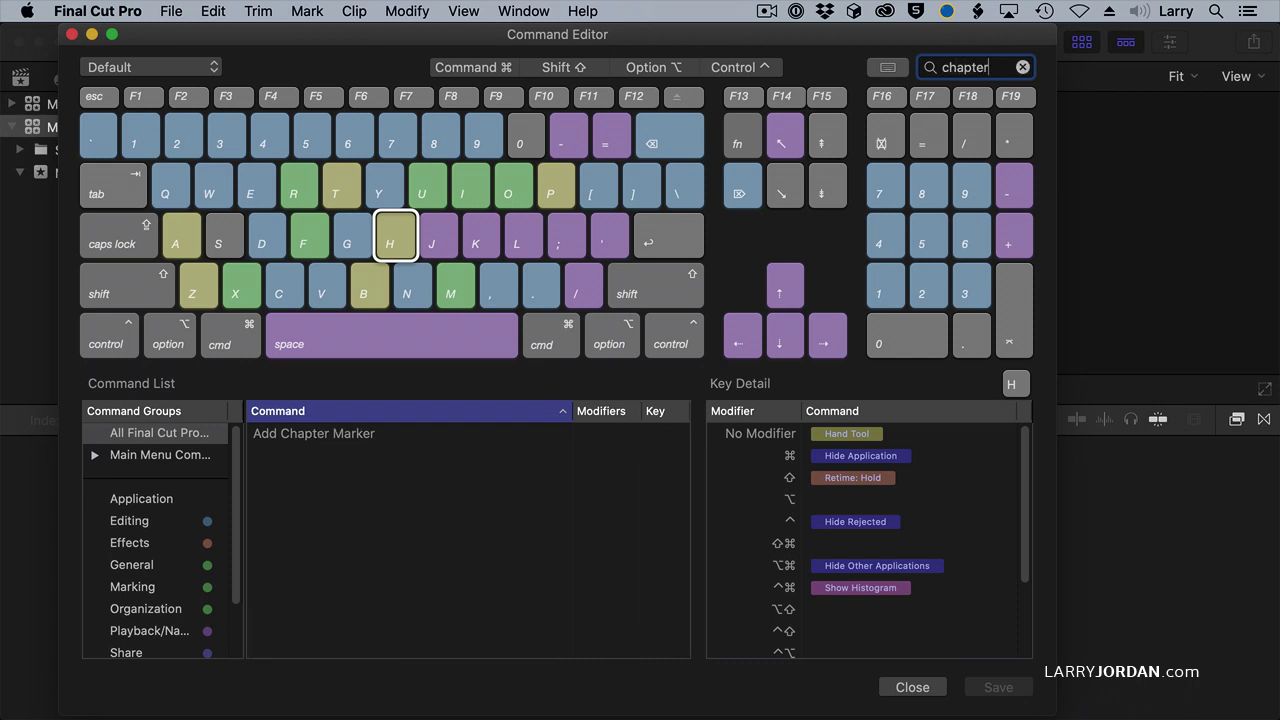
left_click(338, 437)
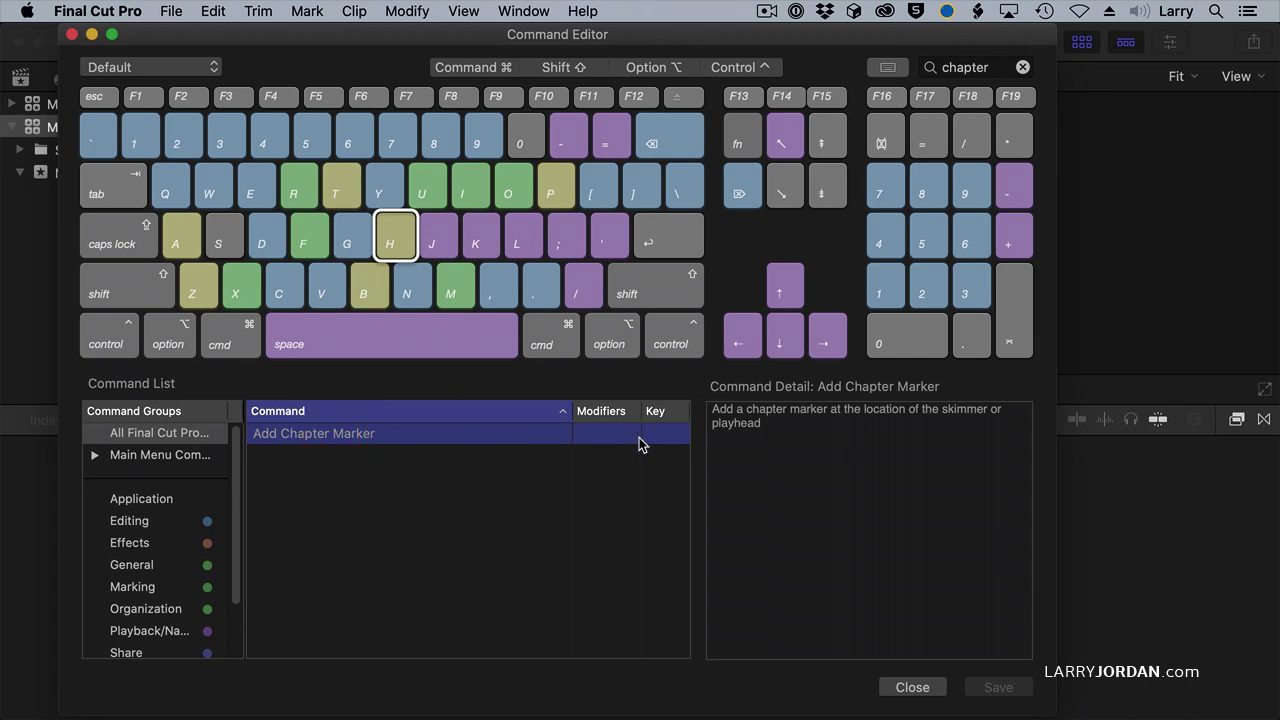
left_click(751, 67)
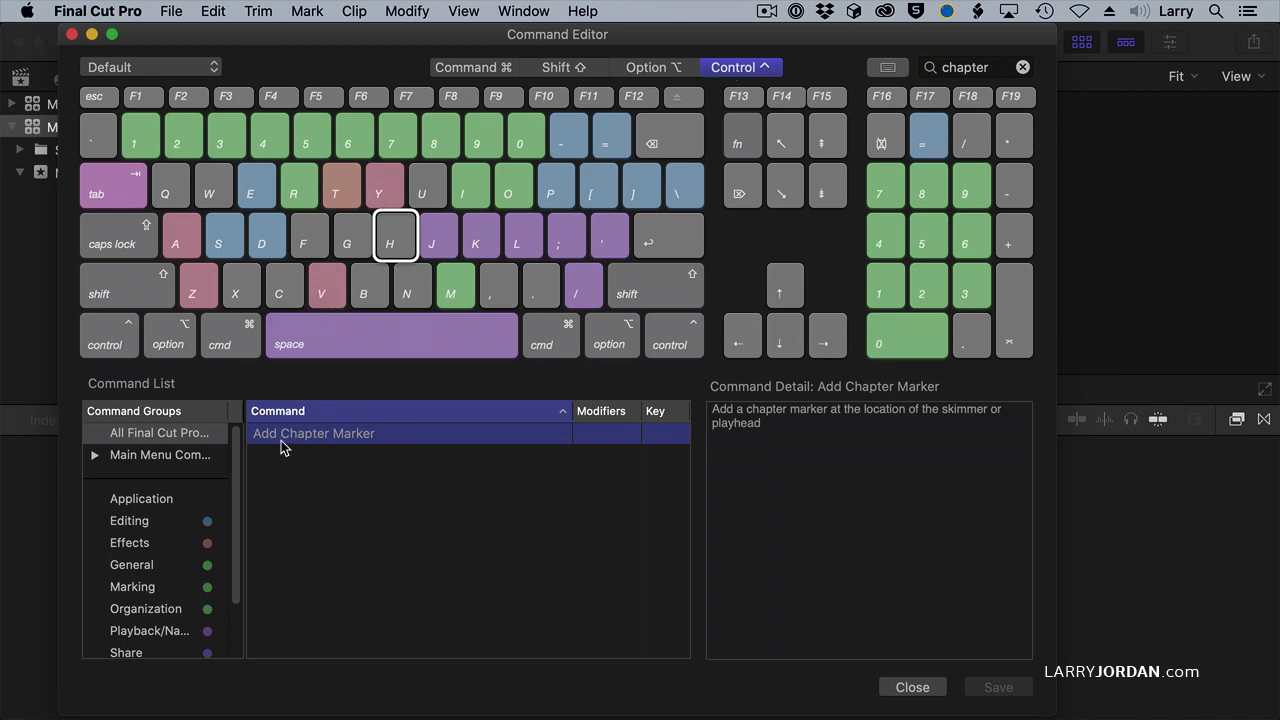
Put Add Chapter Marker on Control-C in a copied command set named 'Larry's Shortcuts'.
left_click_drag(287, 440, 282, 289)
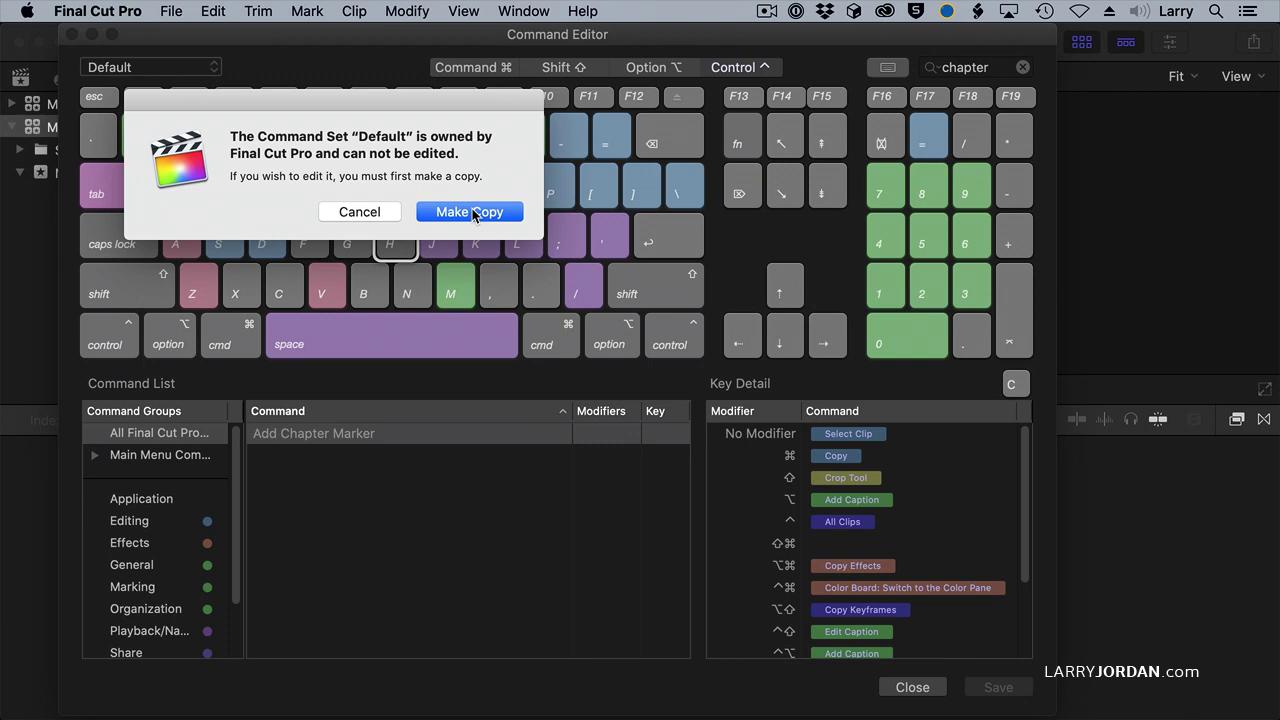
left_click(473, 212)
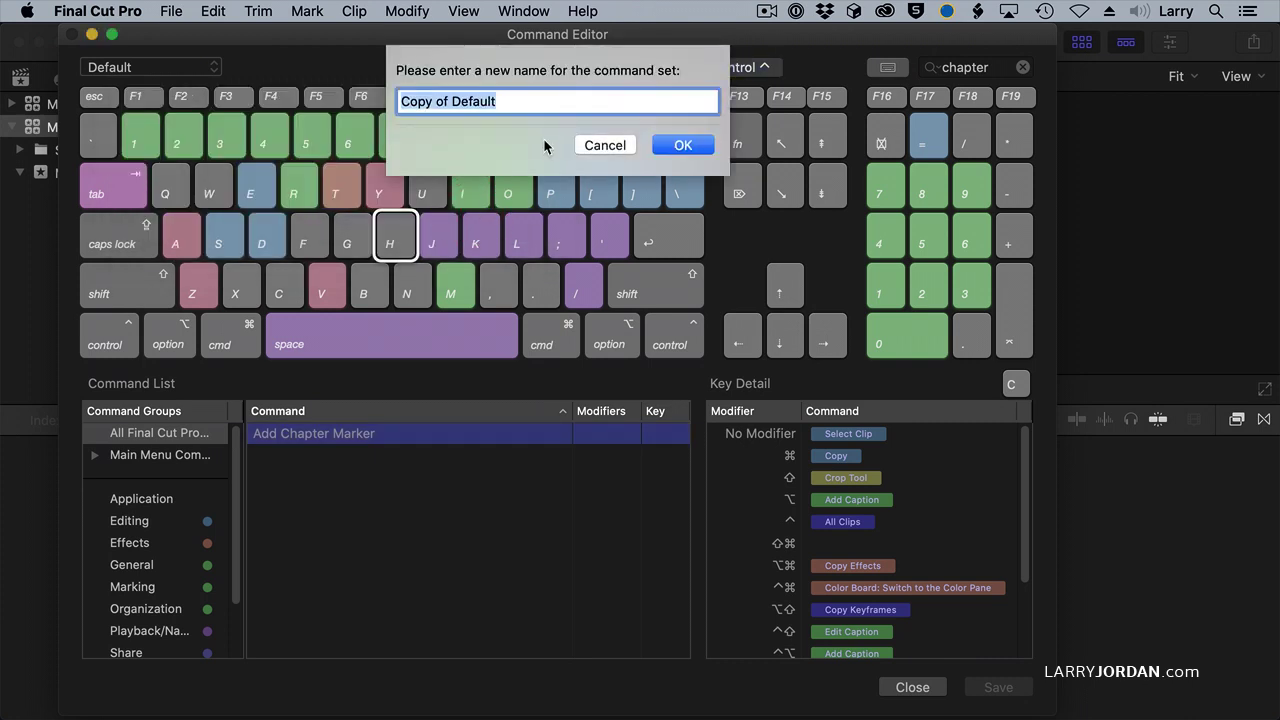
type("Larry's")
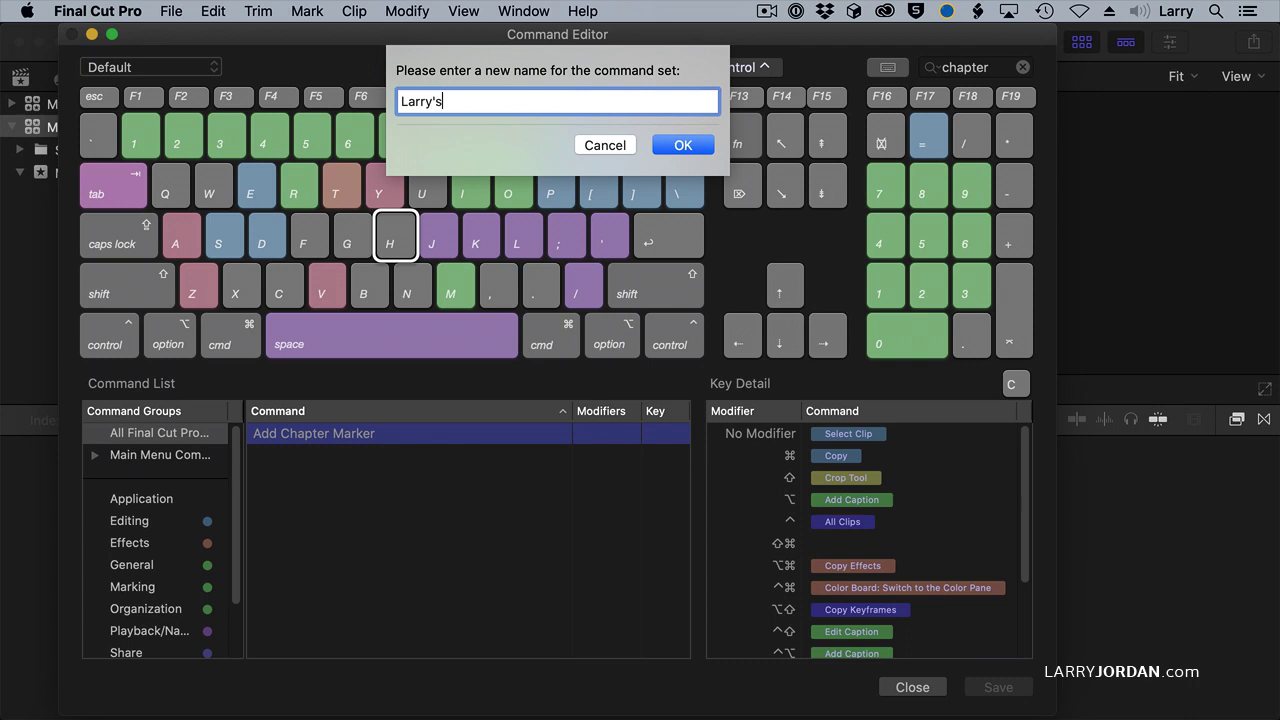
type(" Shortcuts")
key("Return")
key("ctrl+c")
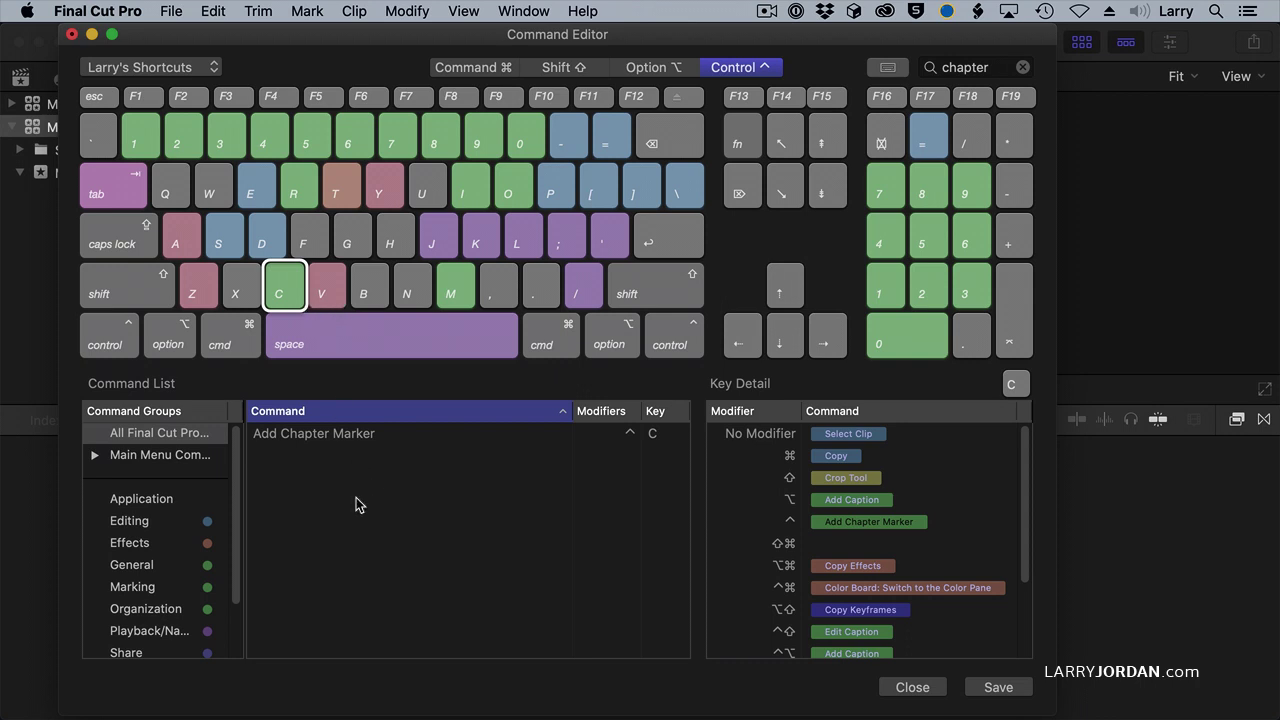
Search the commands for 'move' and browse the matches, including Move Playhead Position.
double_click(980, 67)
type("move")
scroll(490, 533, "down", 3)
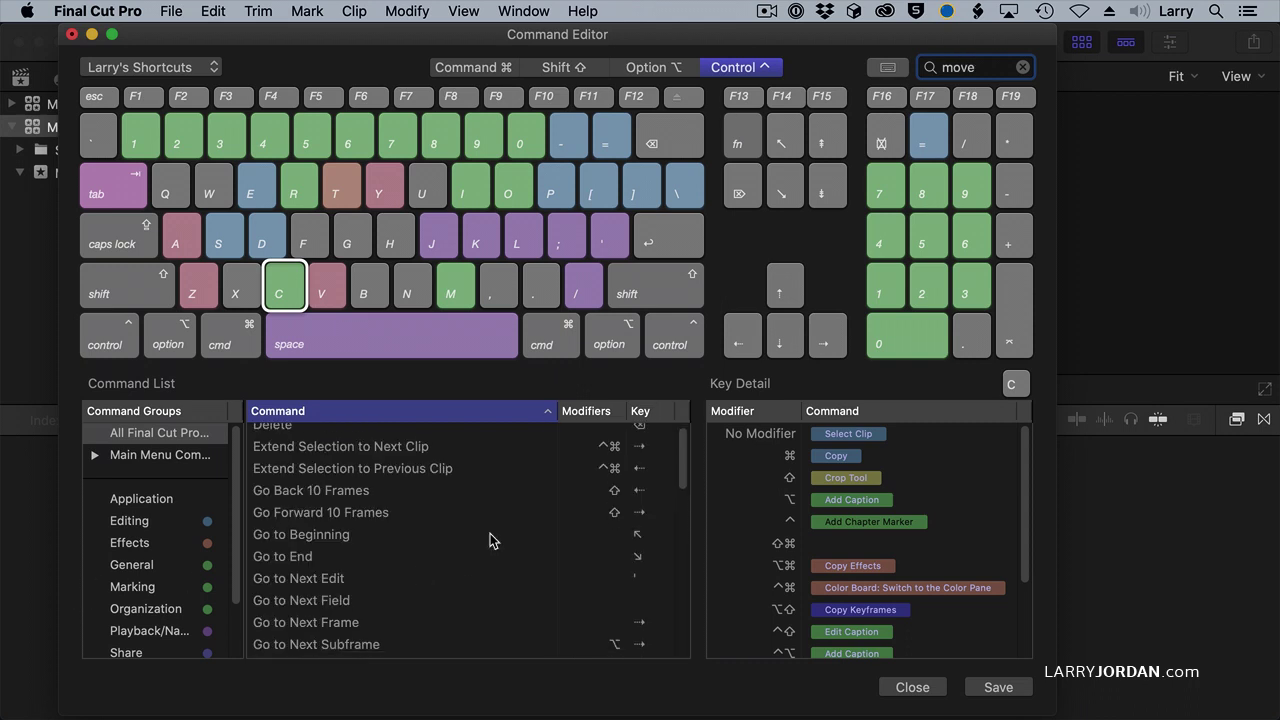
scroll(490, 535, "down", 5)
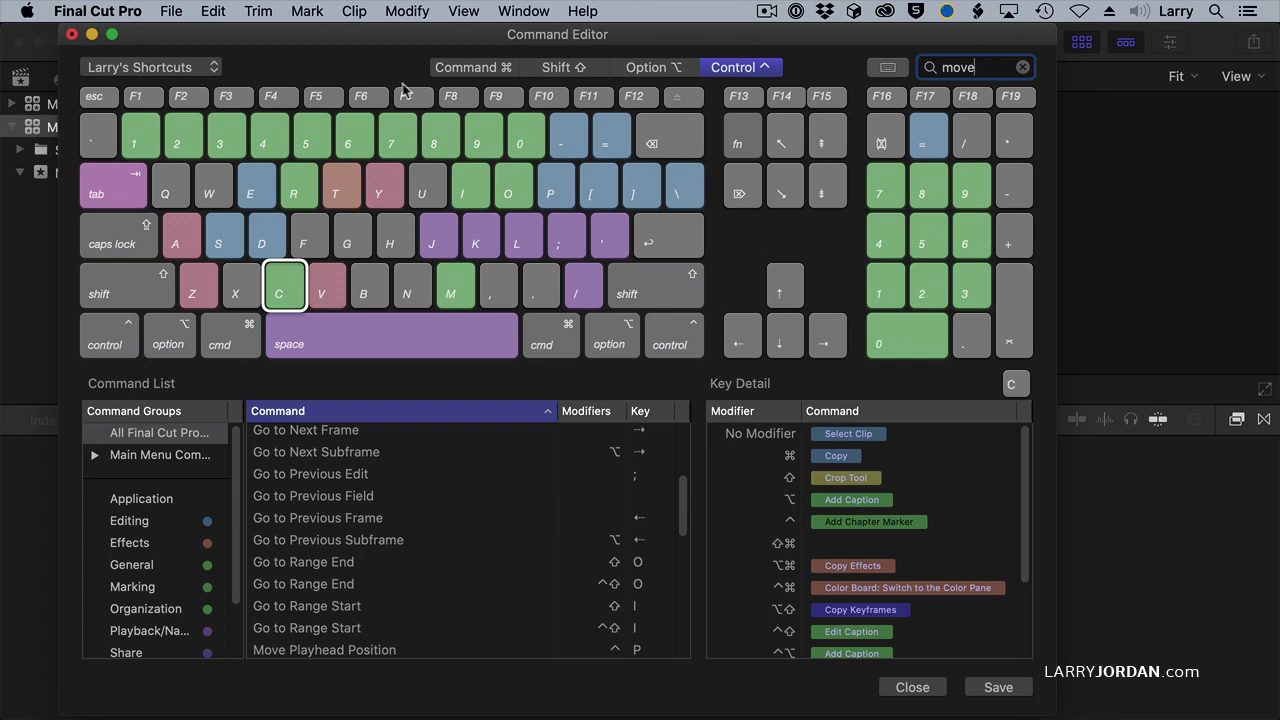
Save the Larry's Shortcuts set and switch the active command set back to Default.
left_click(980, 689)
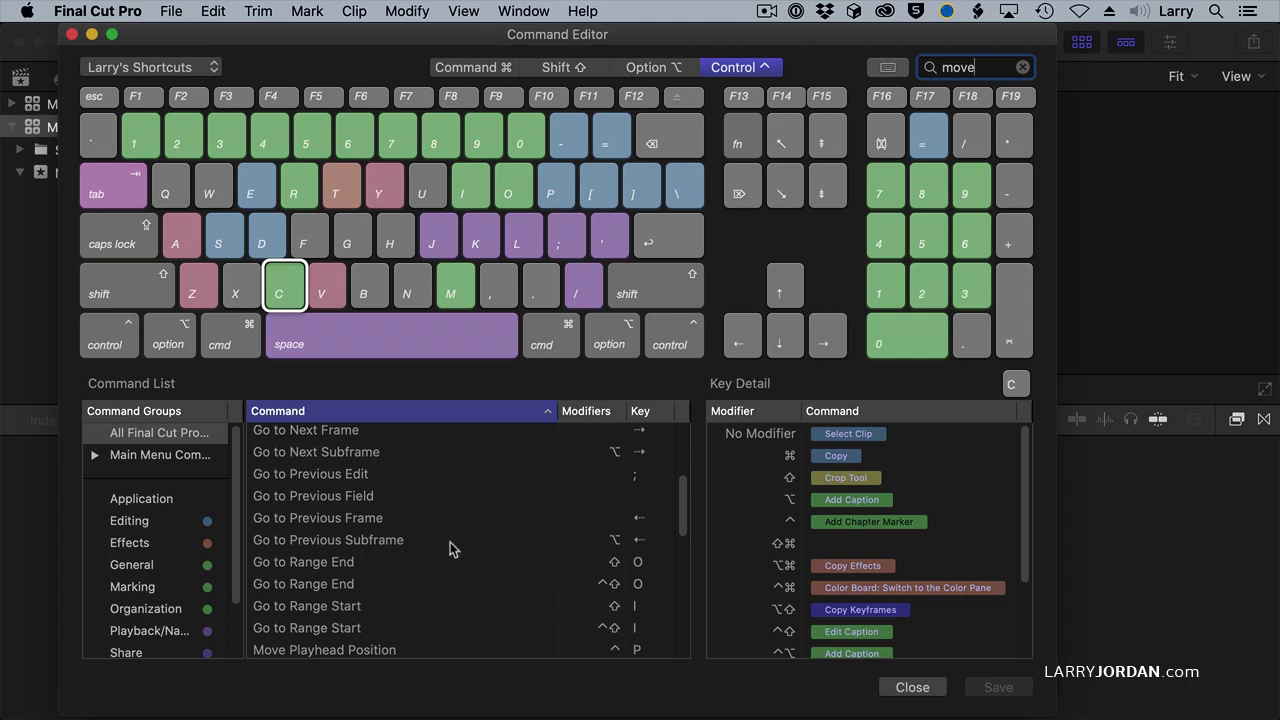
left_click(198, 68)
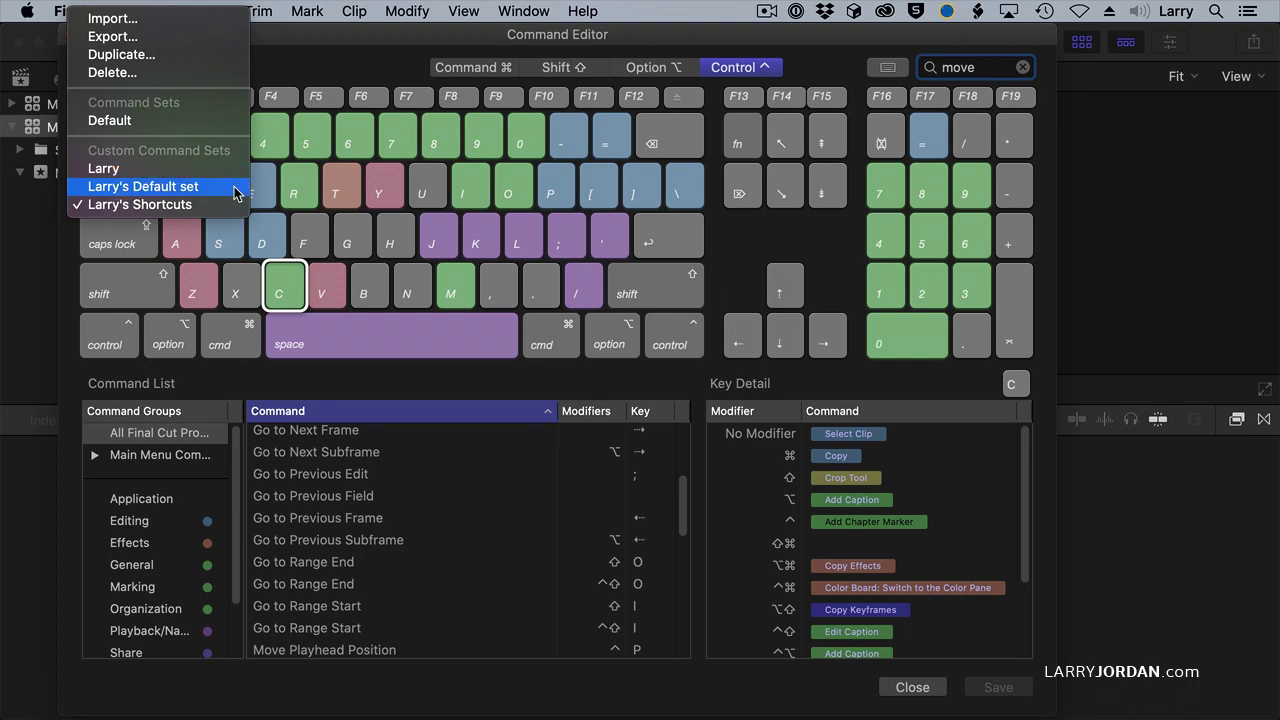
left_click(236, 128)
Close the Command Editor, returning to the empty My First Library window.
left_click(906, 687)
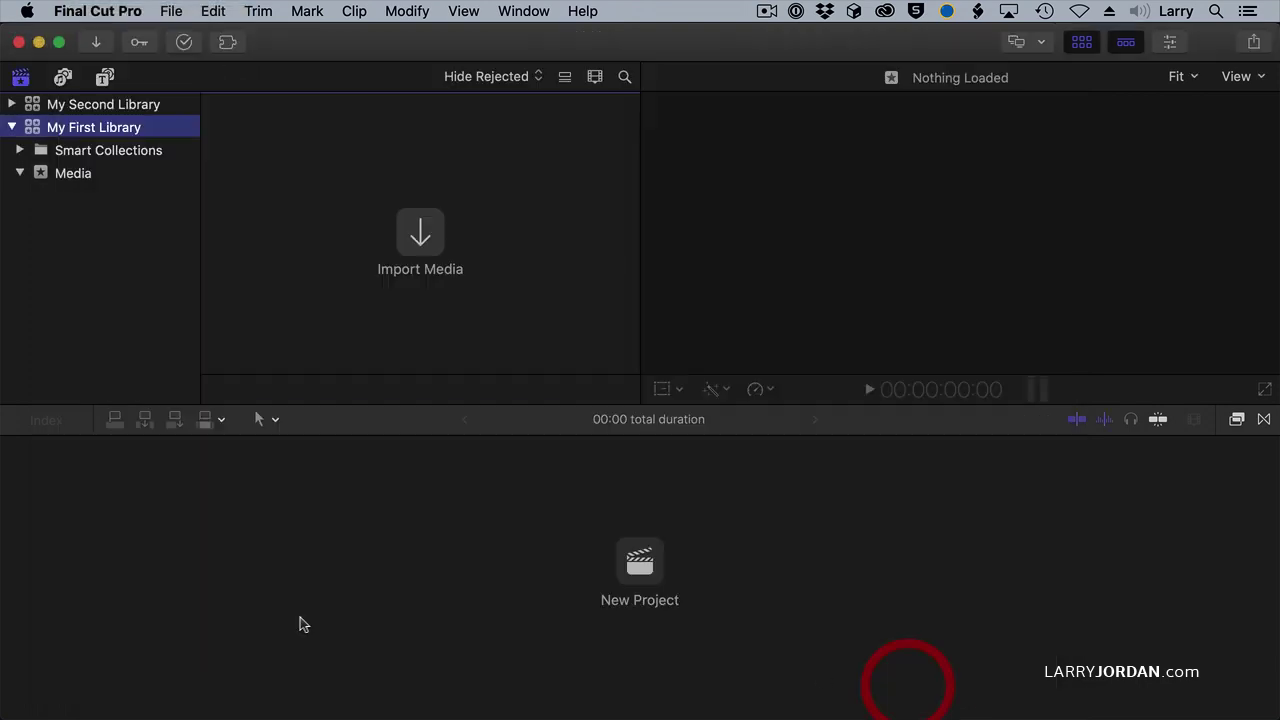